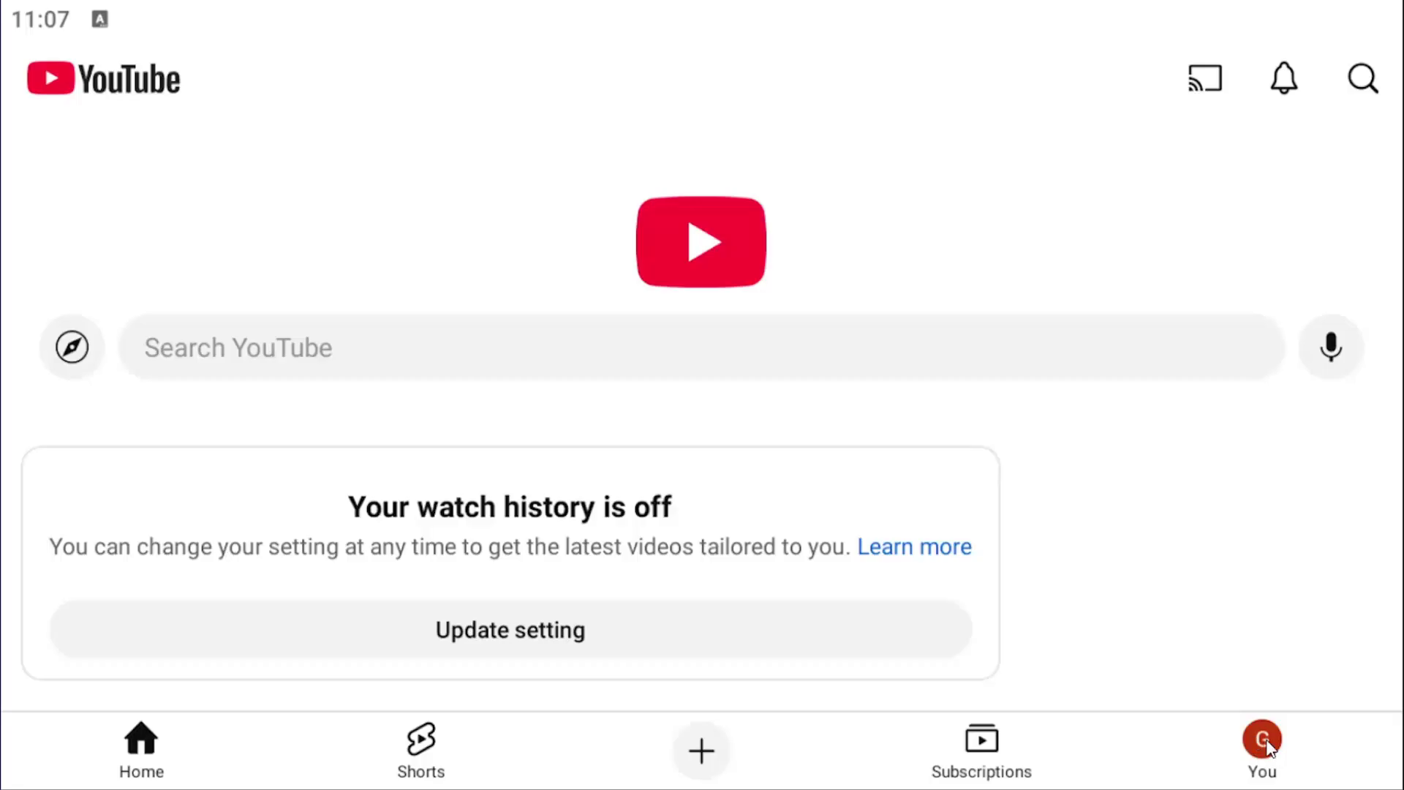
# Open YouTube Settings from the You tab's gear icon, landing on General
pyautogui.click(1267, 743)
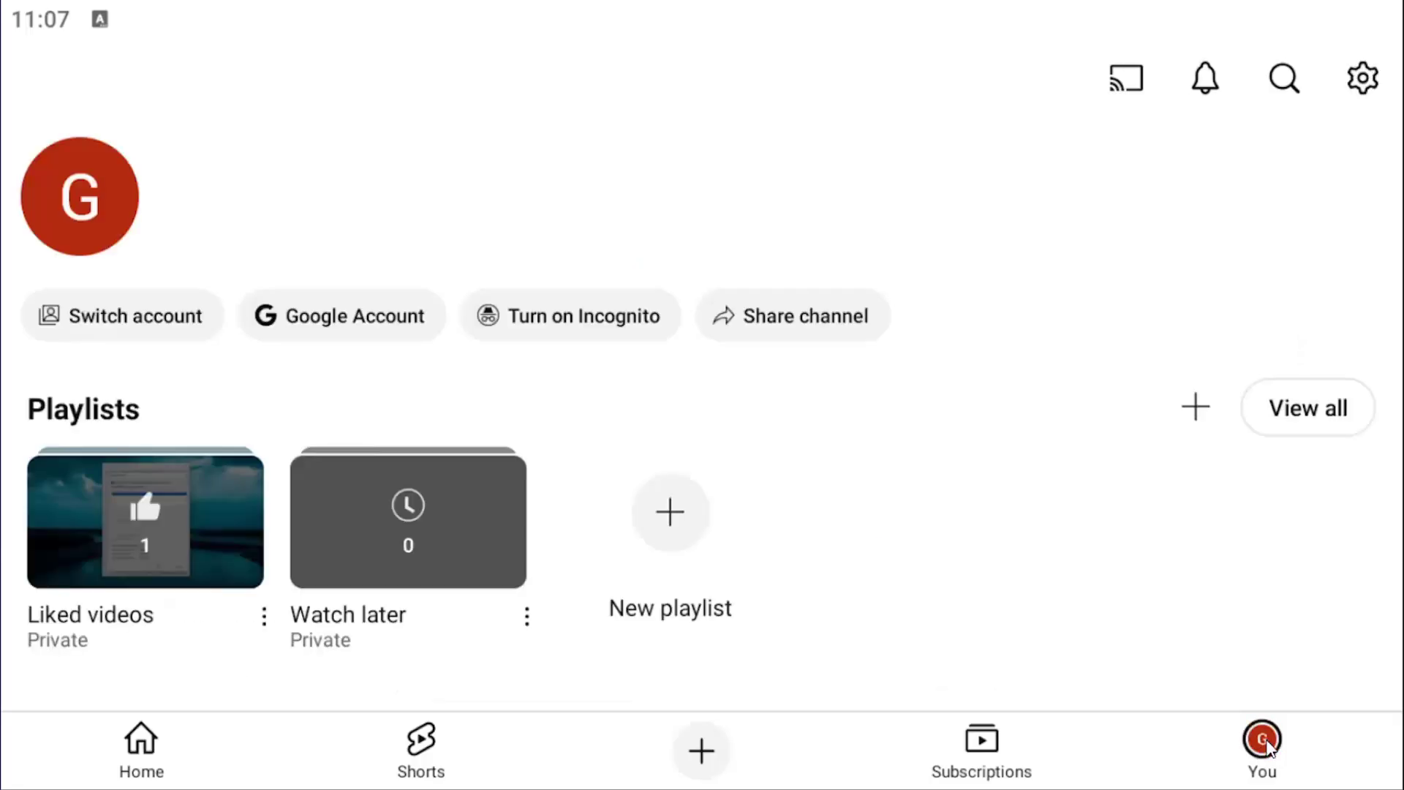
pyautogui.click(1364, 78)
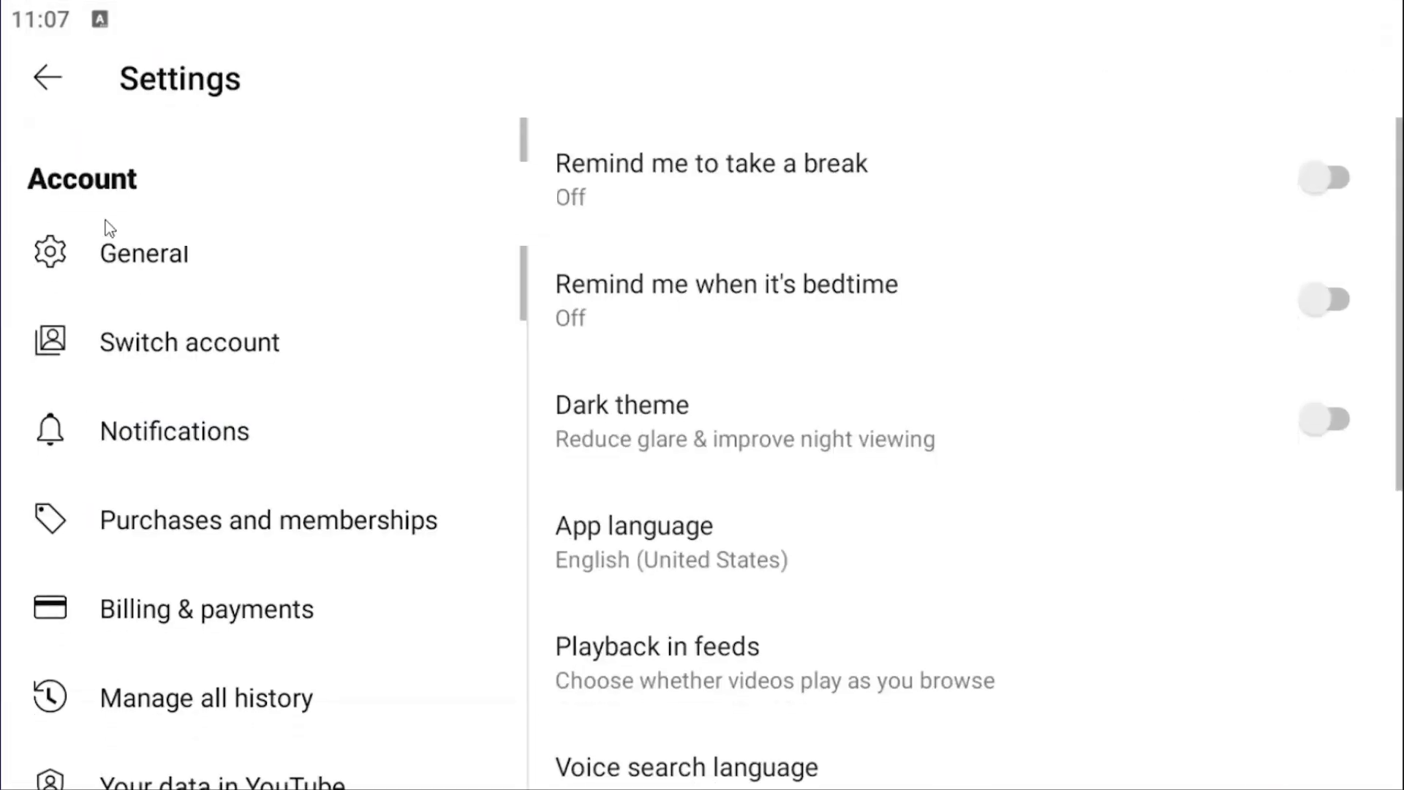
# Show the YouTube History controls via Manage all history: history Off, both subsettings unchecked
pyautogui.click(184, 704)
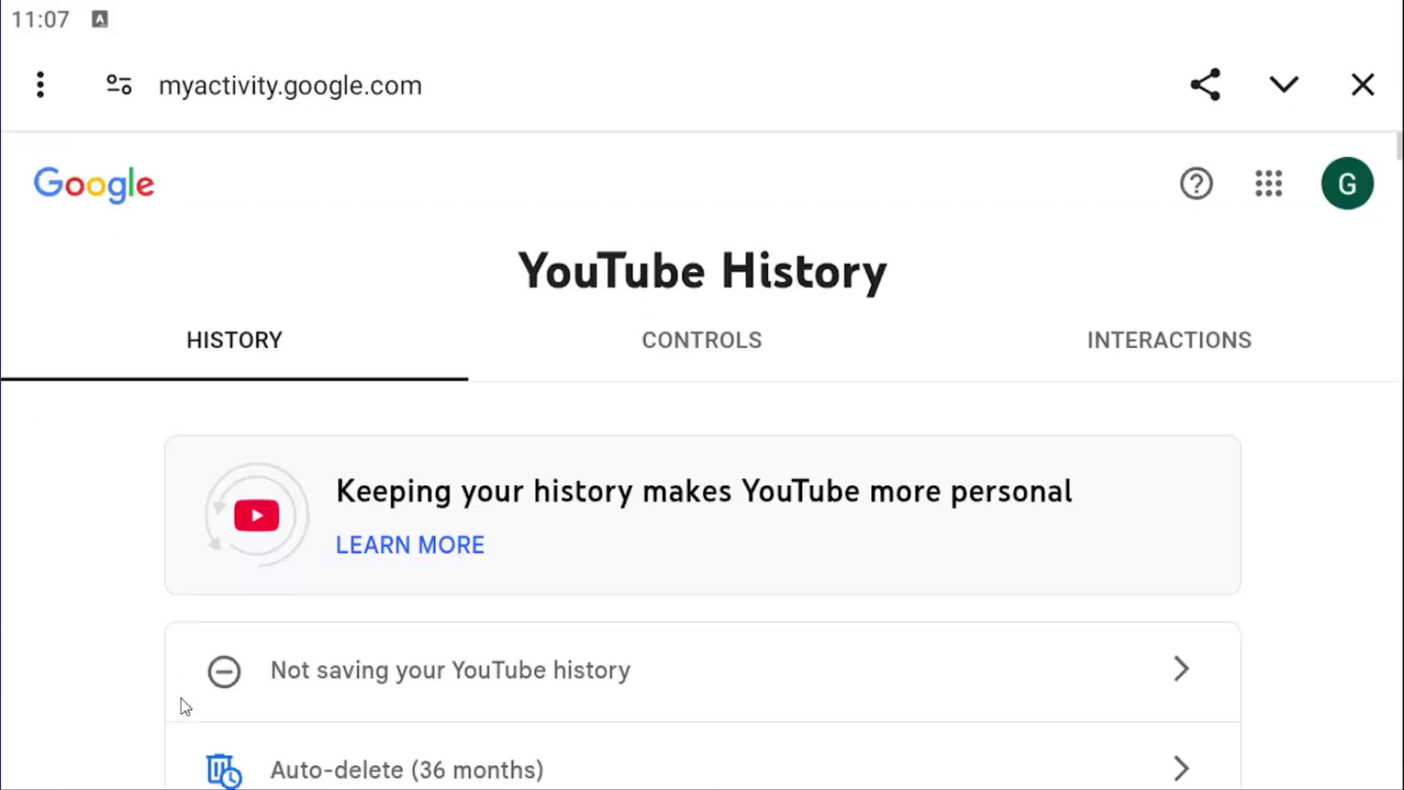
pyautogui.click(691, 343)
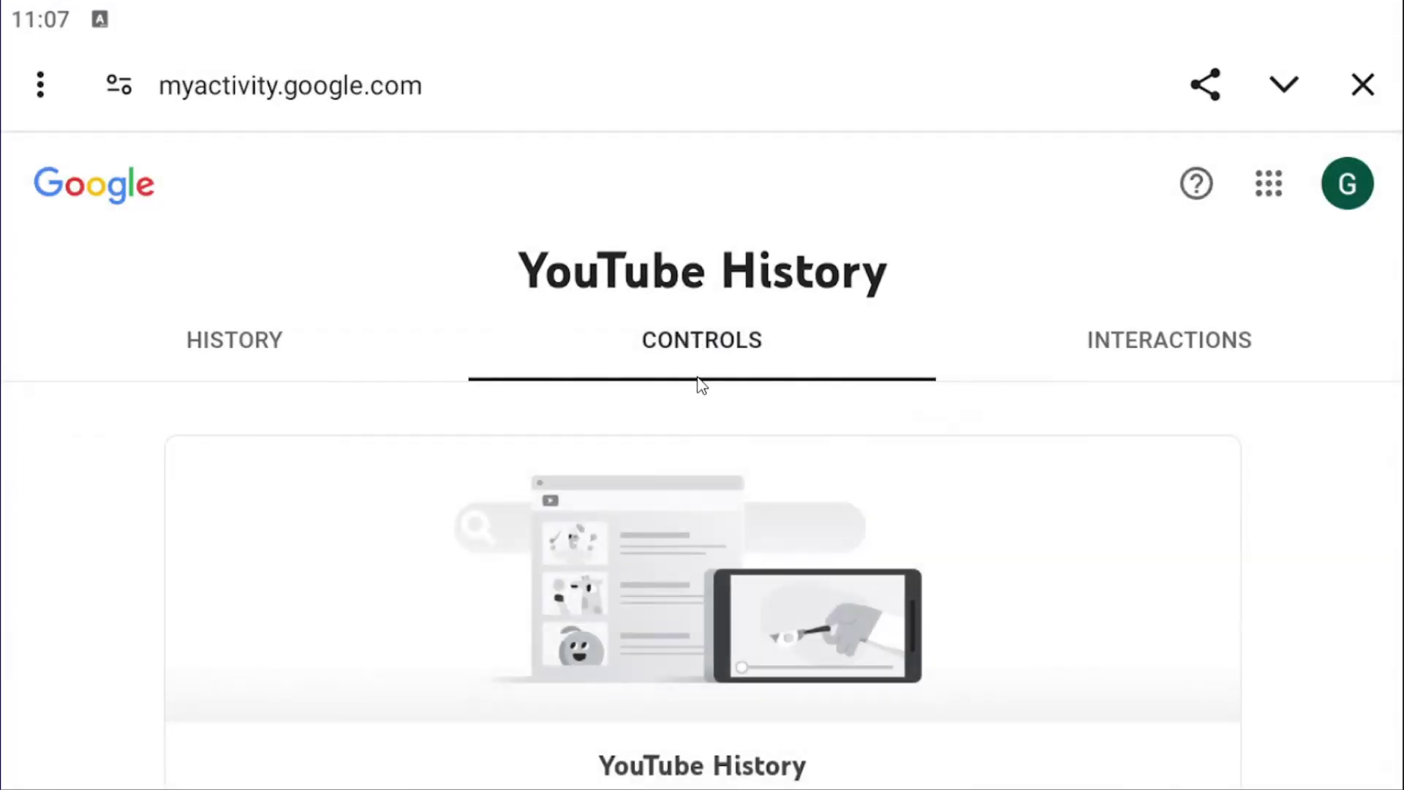
pyautogui.scroll(-1, 532, 474)
pyautogui.scroll(-2, 532, 477)
pyautogui.scroll(-1, 532, 477)
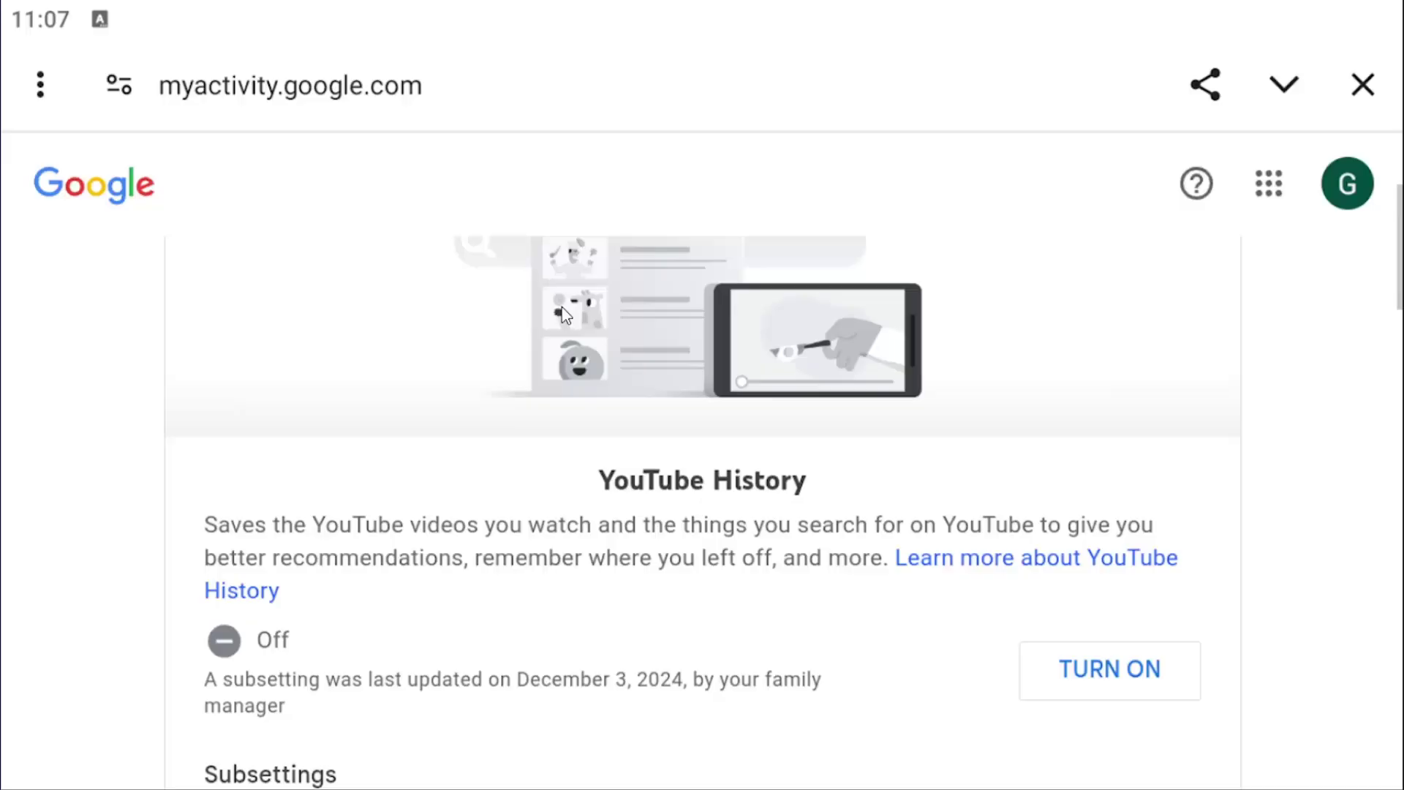
pyautogui.scroll(-2, 564, 313)
pyautogui.scroll(-2, 569, 219)
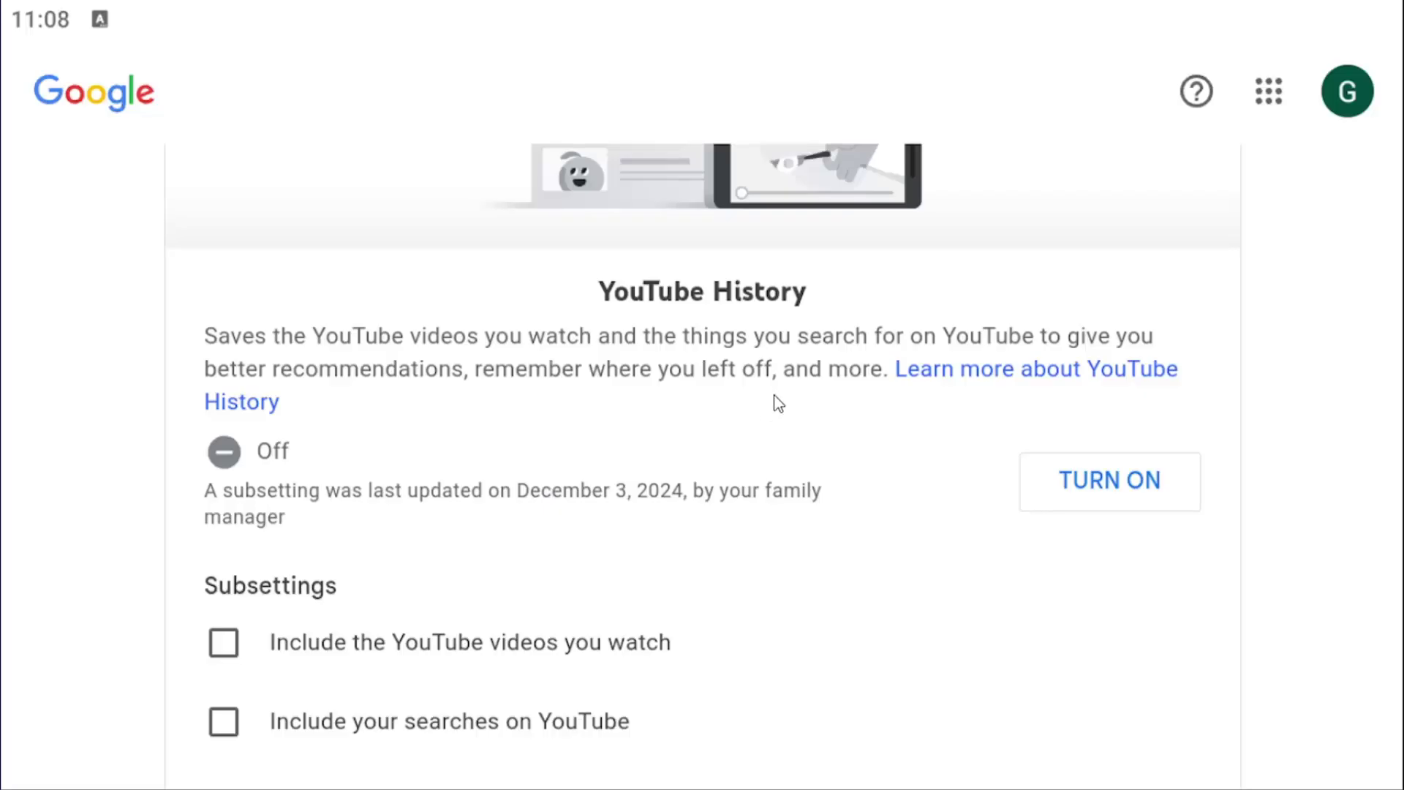
pyautogui.scroll(3, 756, 381)
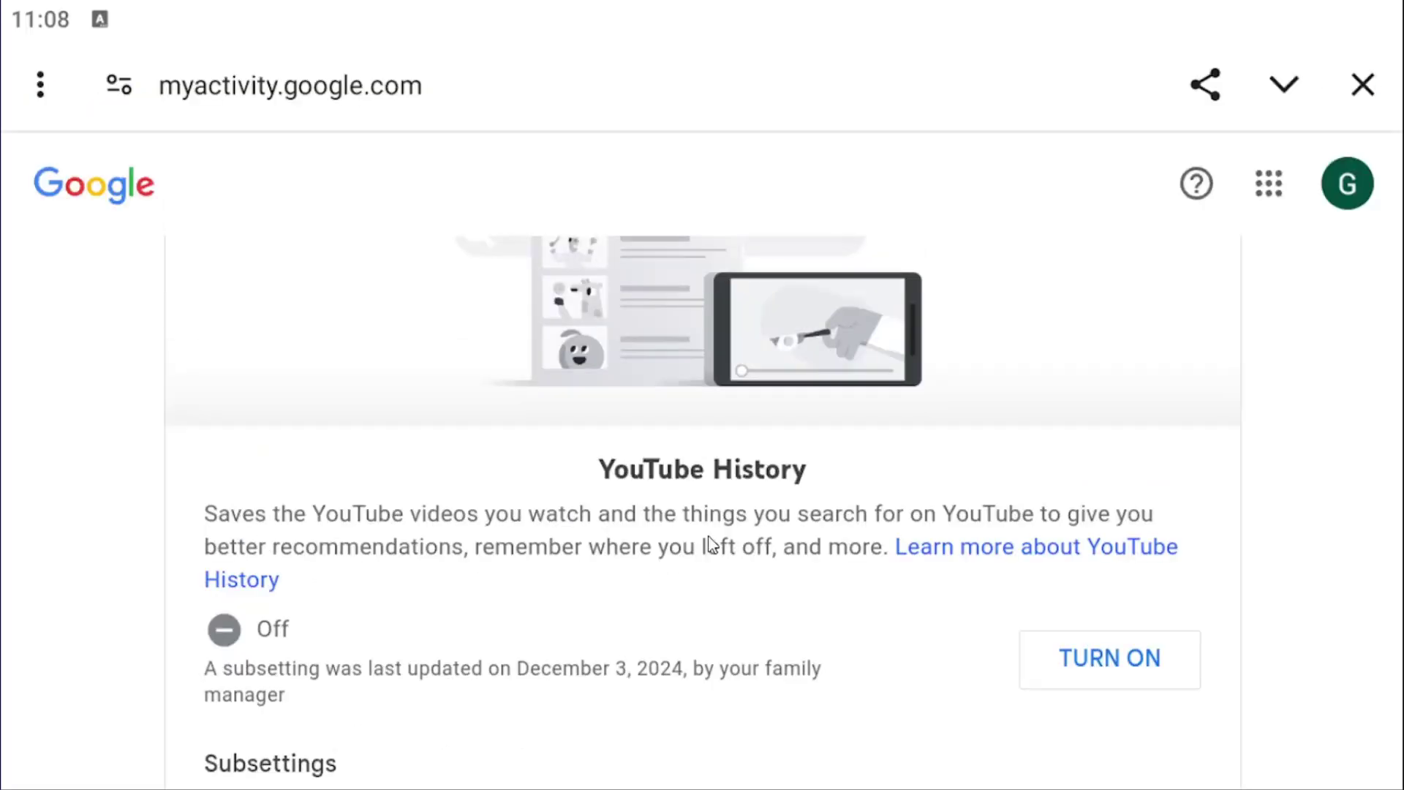